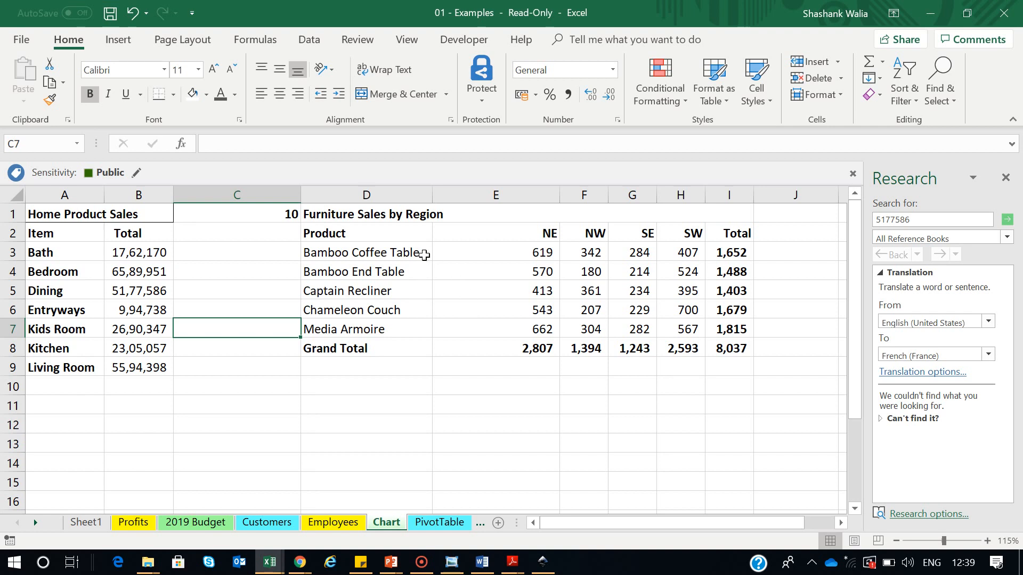
Insert an empty 2-D clustered column chart and position it below the Furniture Sales by Region table
drag(365, 234, 734, 356)
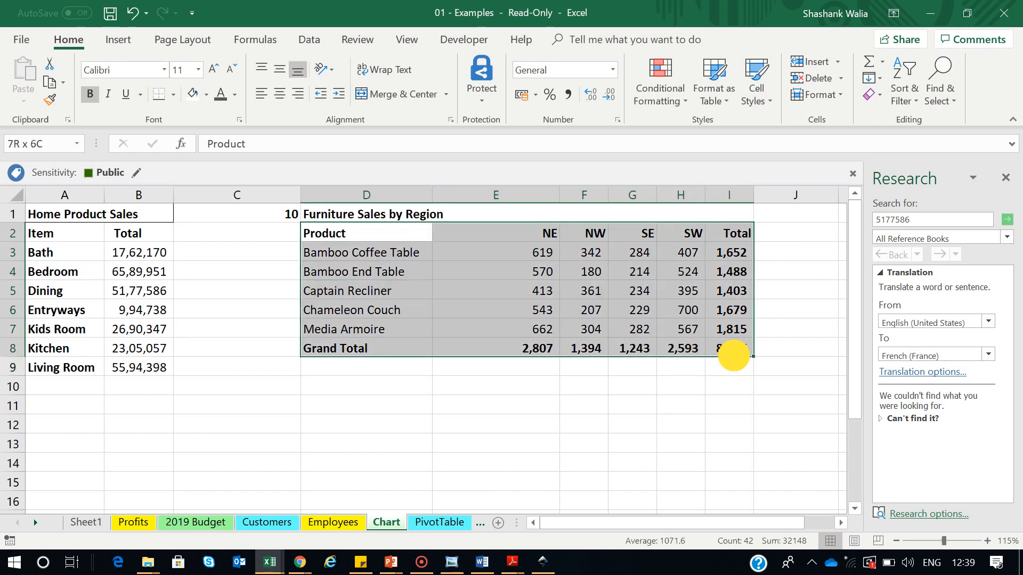
click(117, 40)
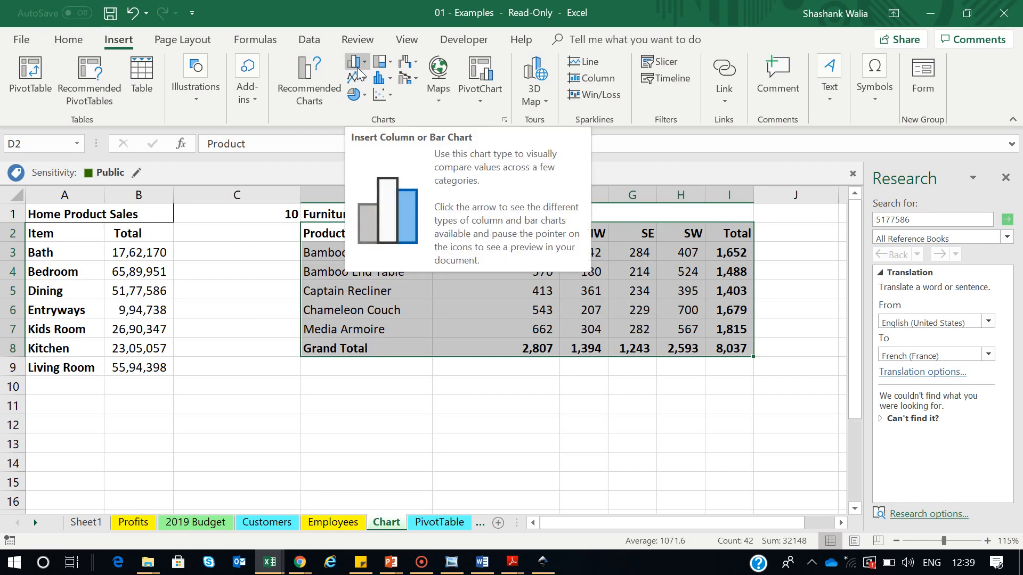
click(378, 438)
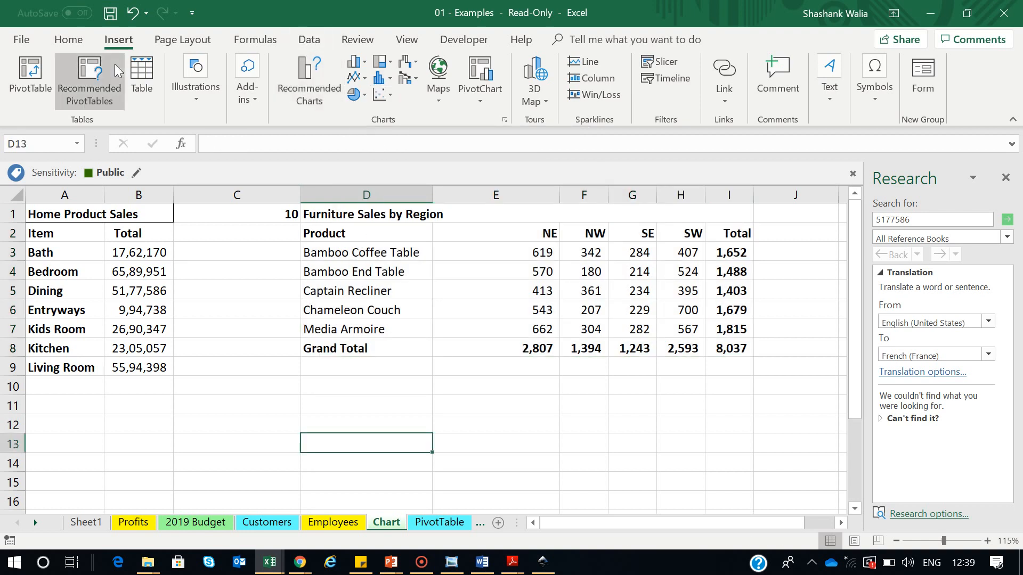
click(356, 62)
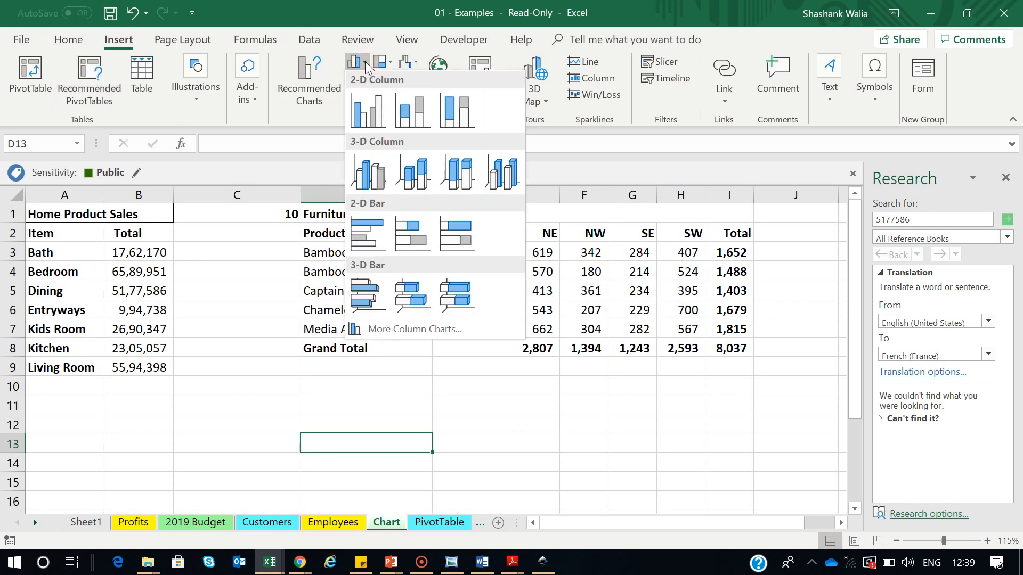
click(374, 122)
drag(346, 255, 423, 407)
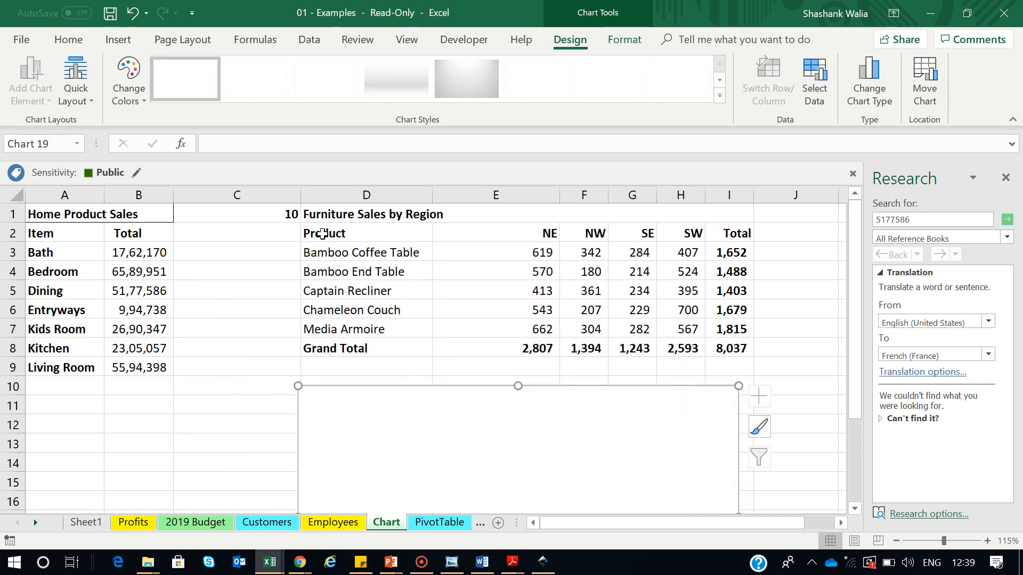
Copy the furniture sales range D2:I8 and paste it into the empty chart as its data
drag(322, 234, 715, 346)
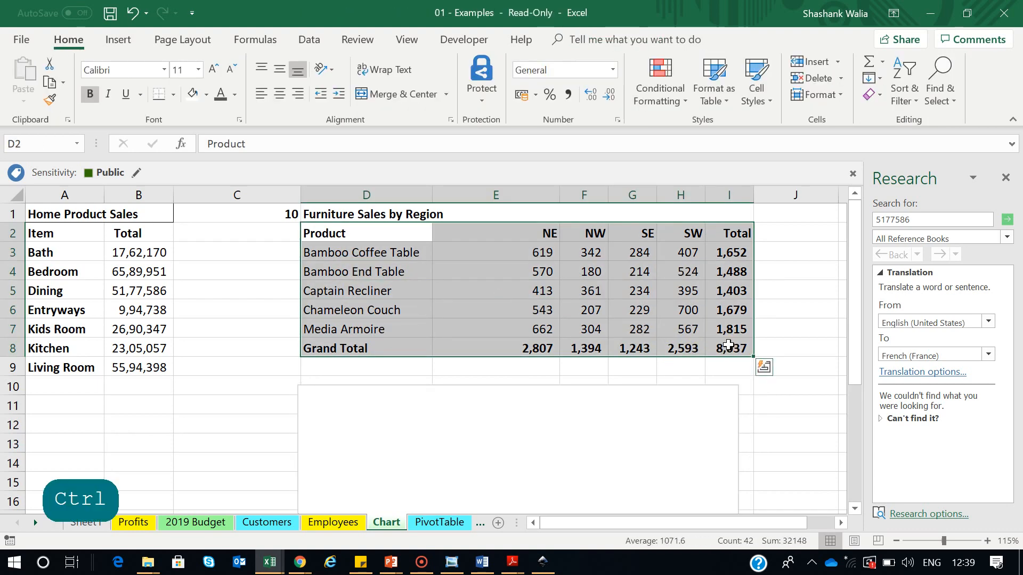
key(ctrl+c)
click(433, 402)
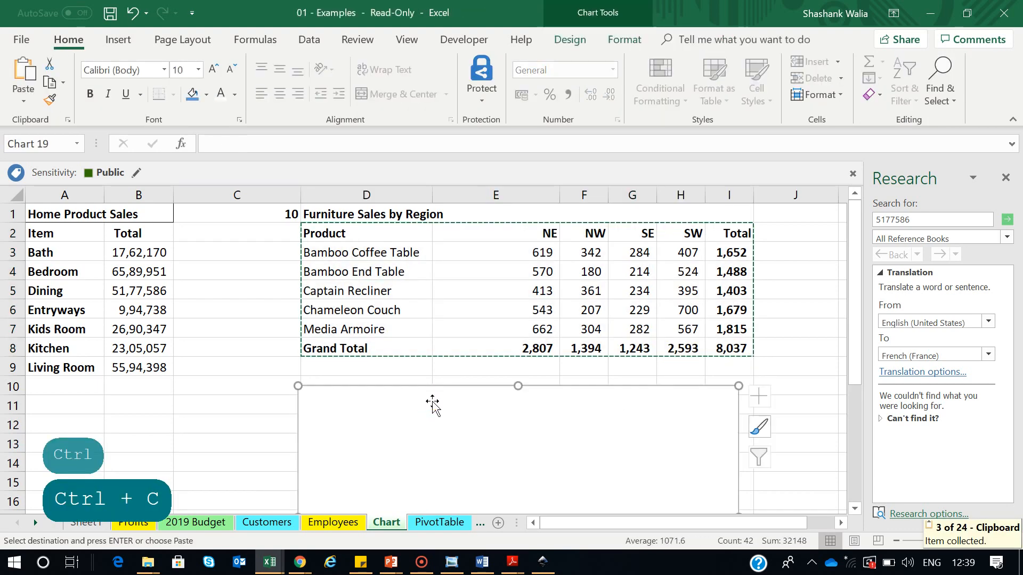
key(ctrl+v)
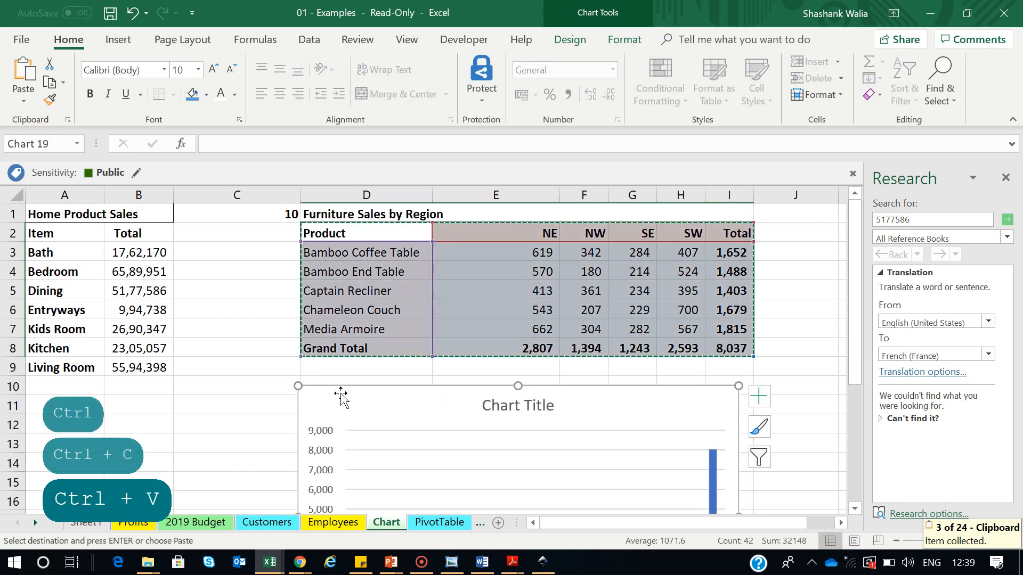
scroll(311, 394, down, 1)
scroll(405, 352, down, 1)
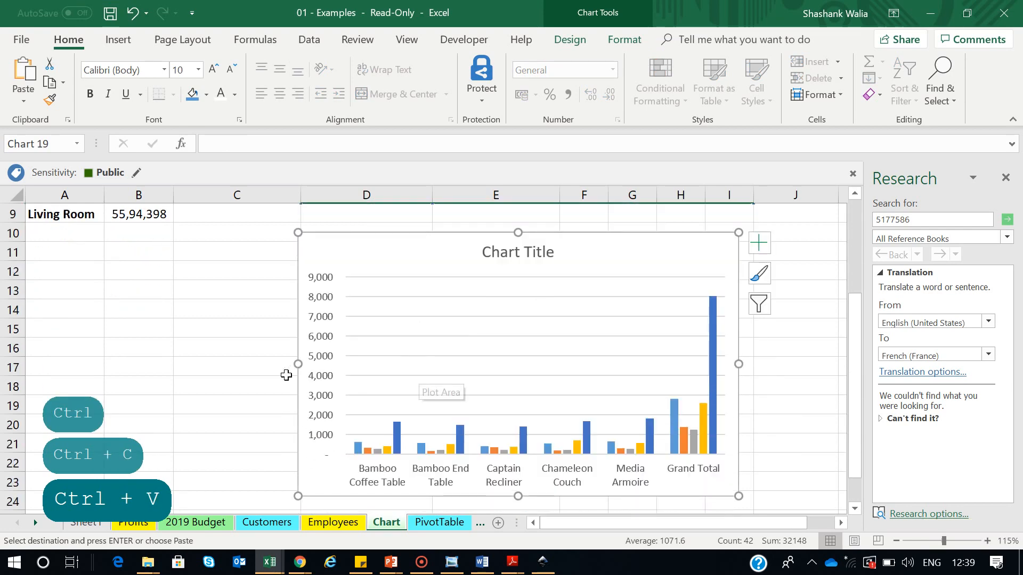
click(250, 362)
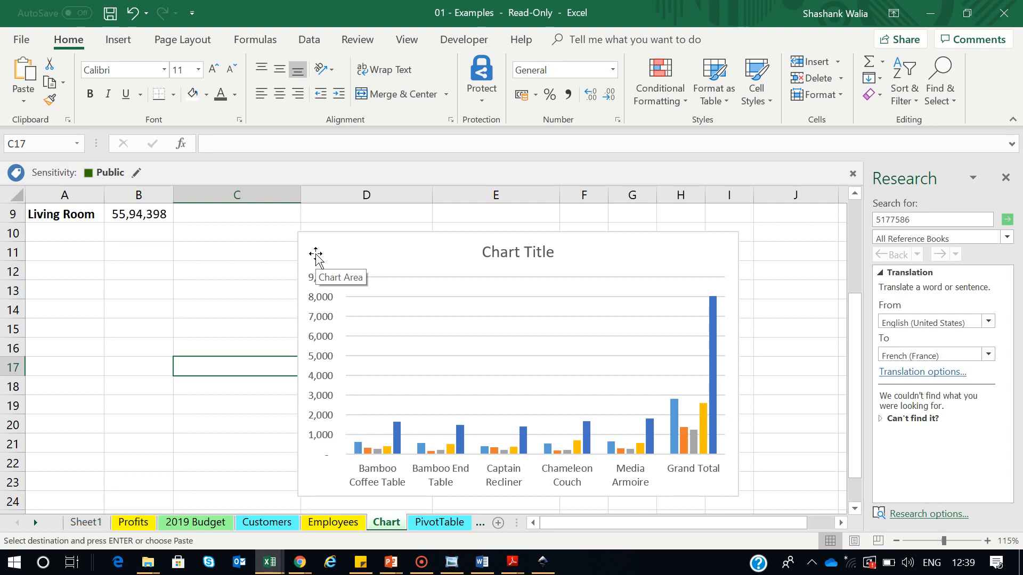
Shift the column chart slightly and place a duplicate of it alongside, starting in column J
scroll(316, 255, up, 2)
click(373, 376)
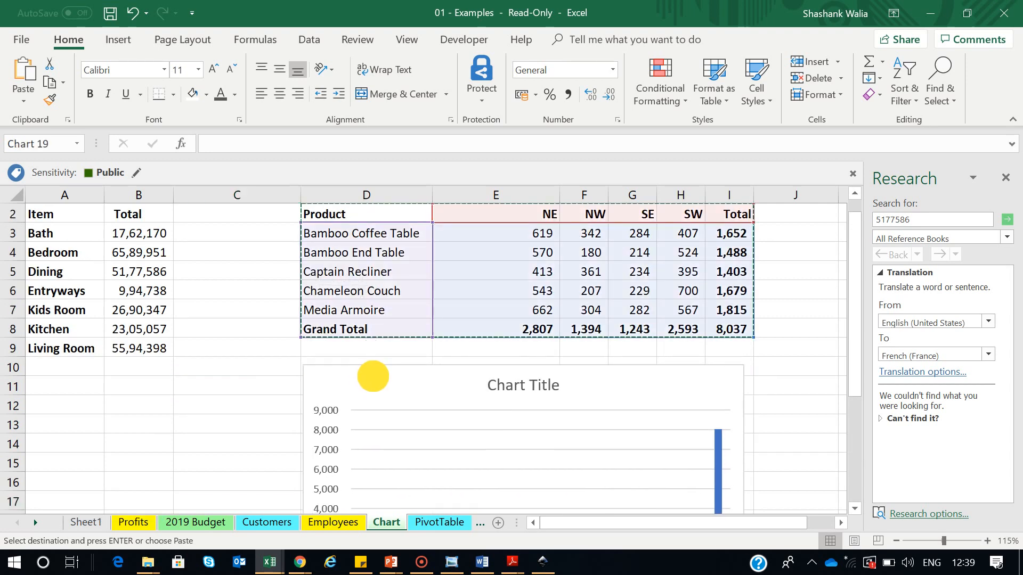
drag(373, 377, 363, 370)
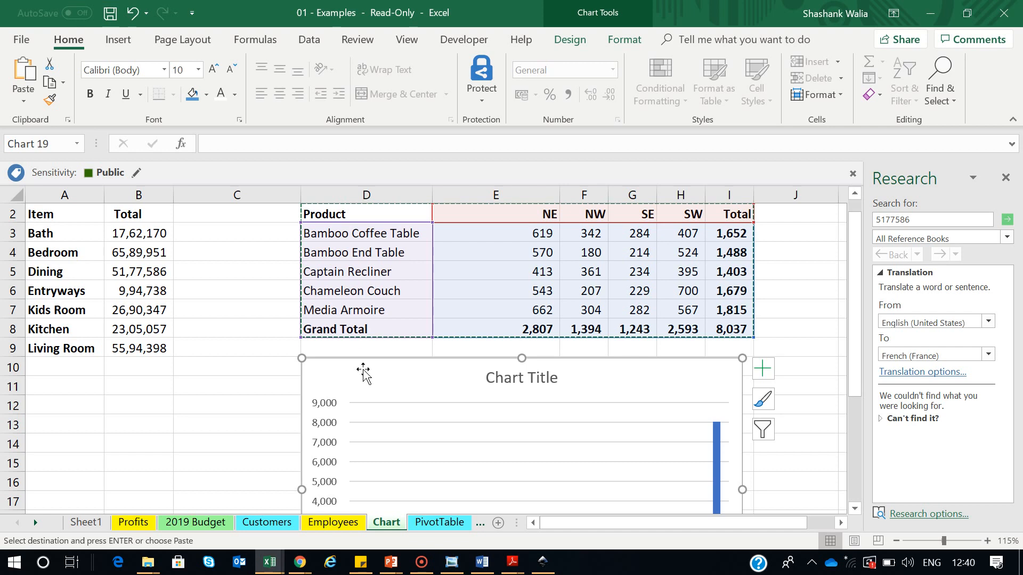
scroll(364, 373, down, 1)
scroll(368, 351, down, 2)
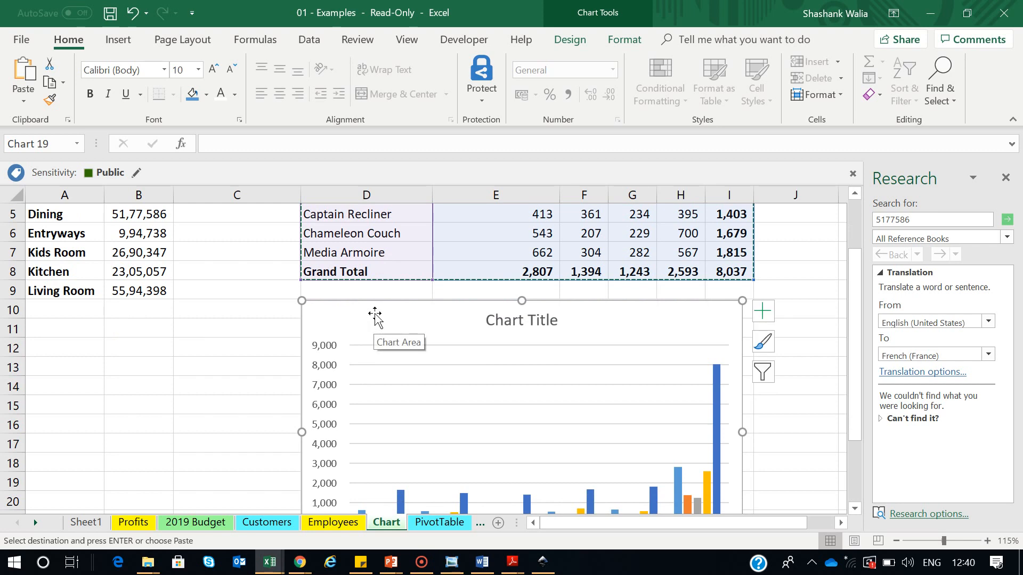
drag(374, 314, 831, 251)
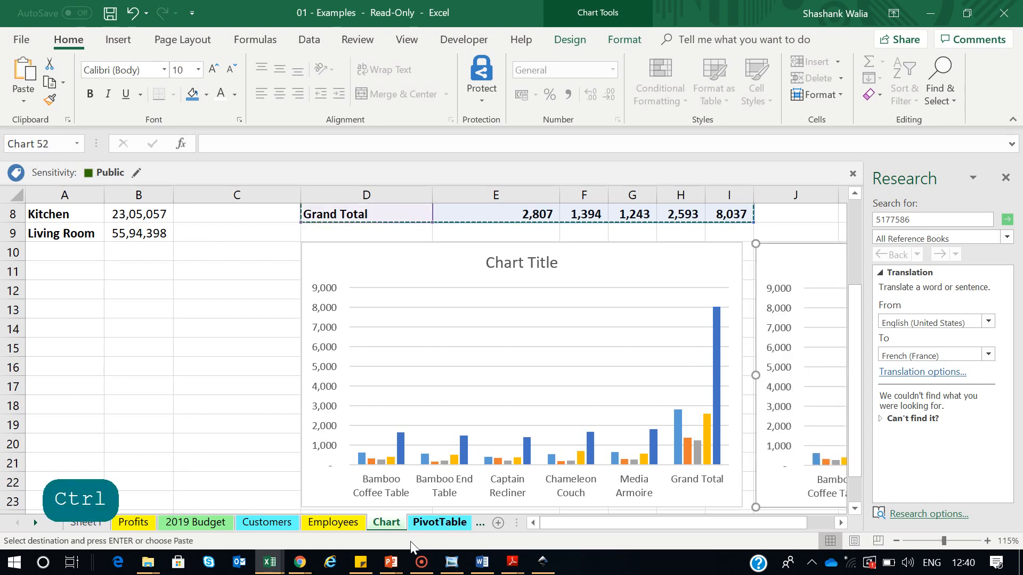
drag(576, 524, 636, 510)
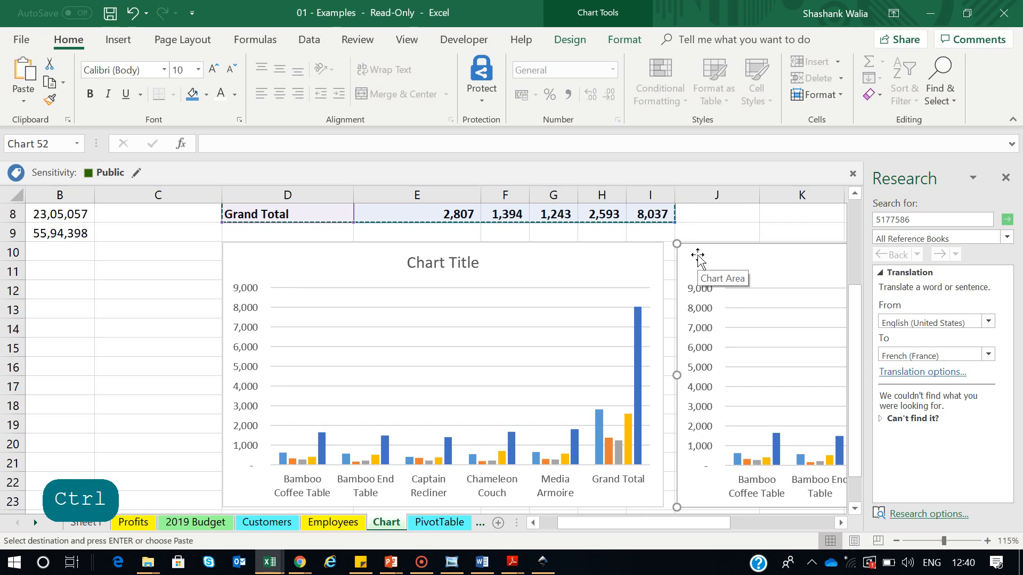
drag(616, 523, 599, 525)
Duplicate the Home Product Sales range A2:B9 starting at cell A12, and undo that copy
scroll(33, 342, up, 3)
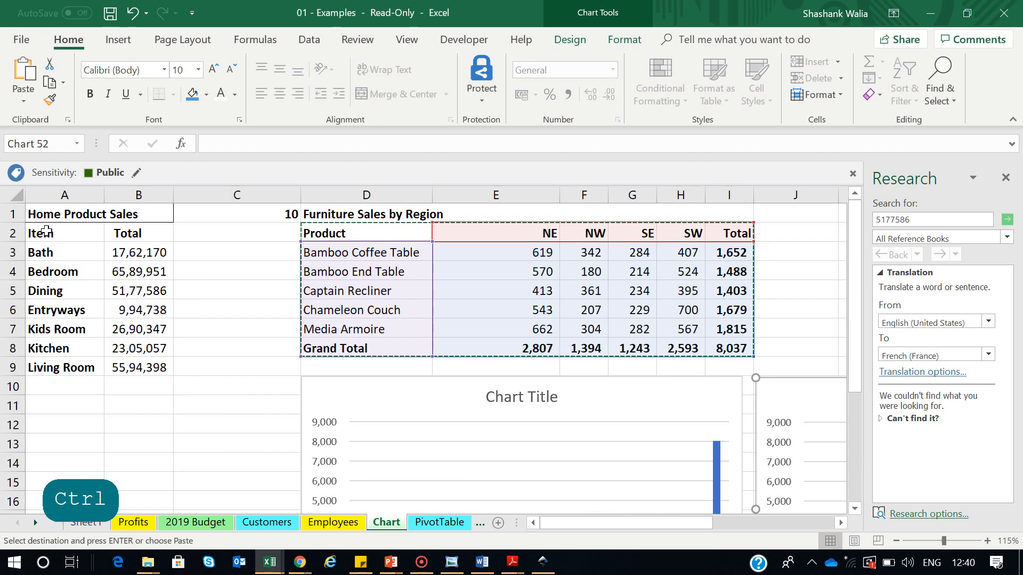
drag(46, 230, 159, 360)
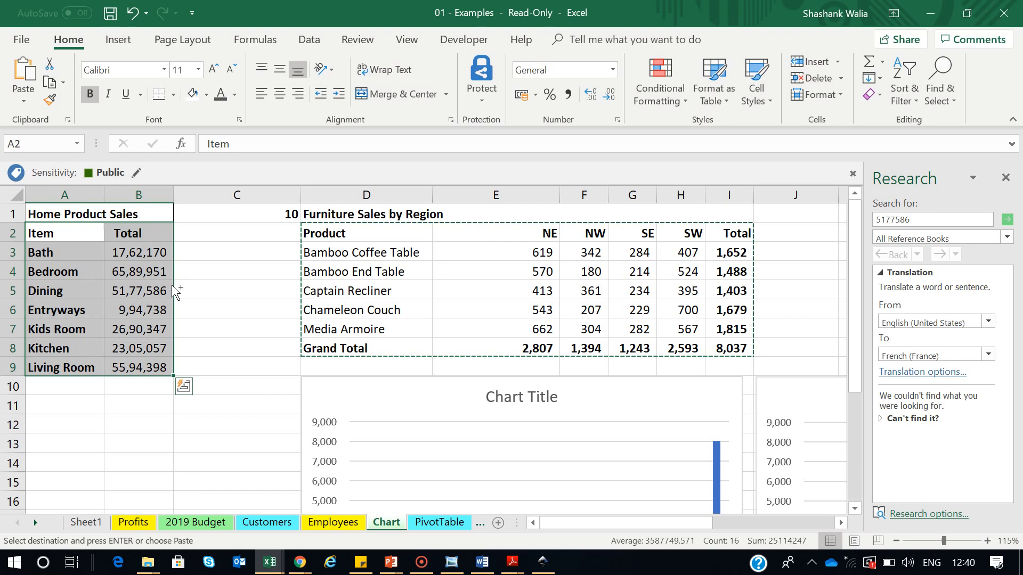
drag(174, 291, 126, 477)
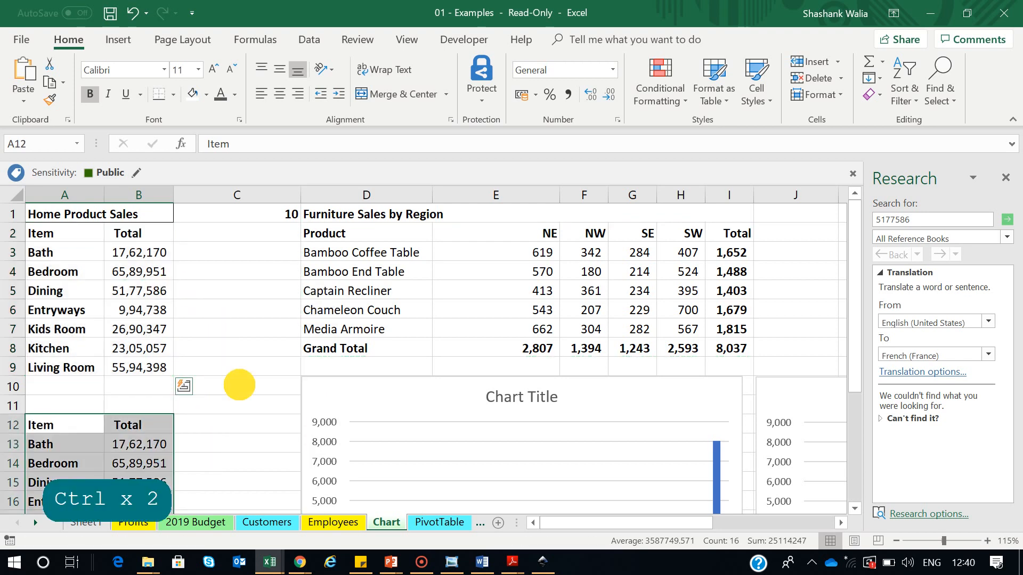
click(239, 384)
scroll(240, 384, down, 2)
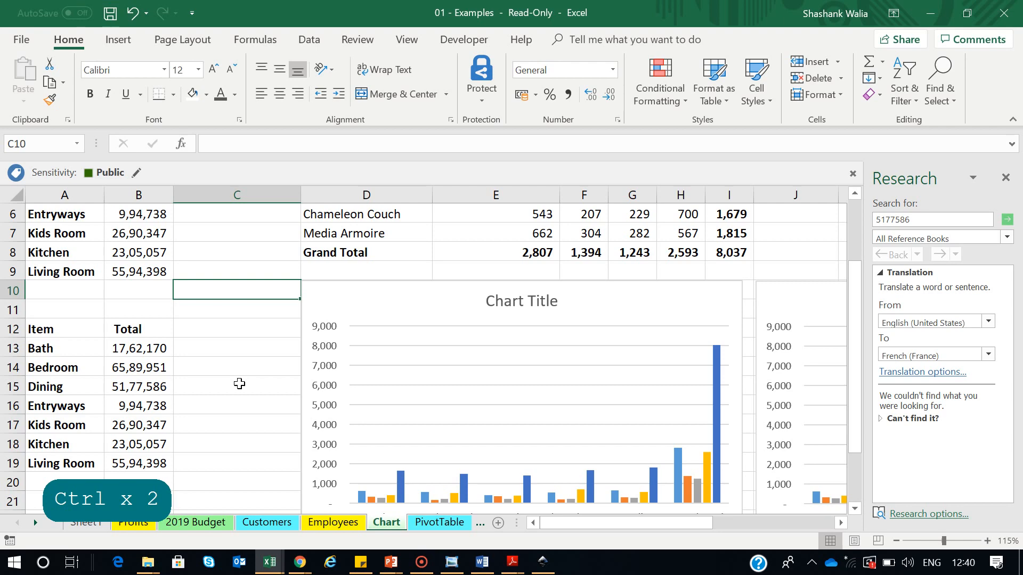
key(ctrl+z)
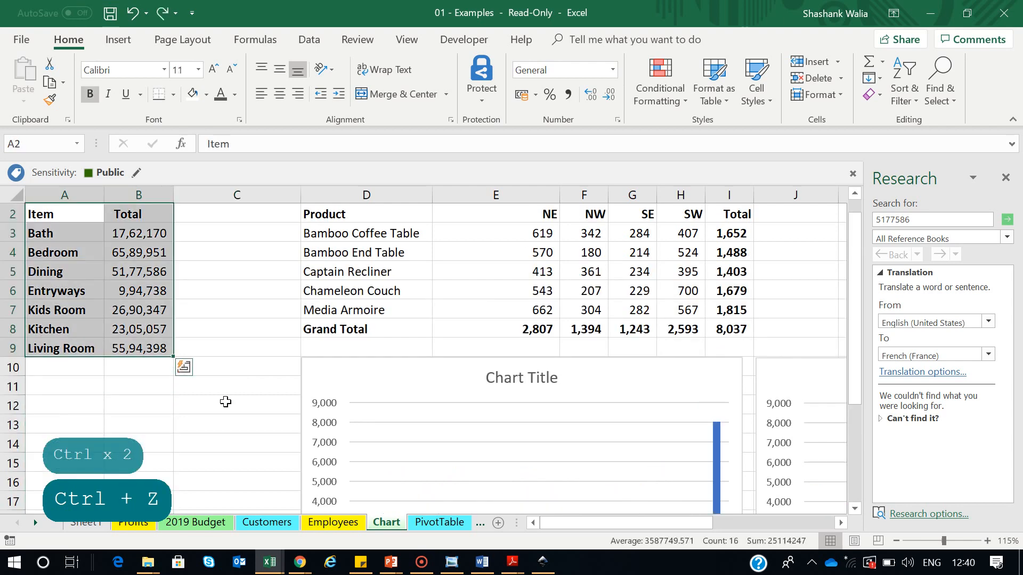
Delete both the original column chart and its duplicate from the sheet
click(405, 378)
key(Delete)
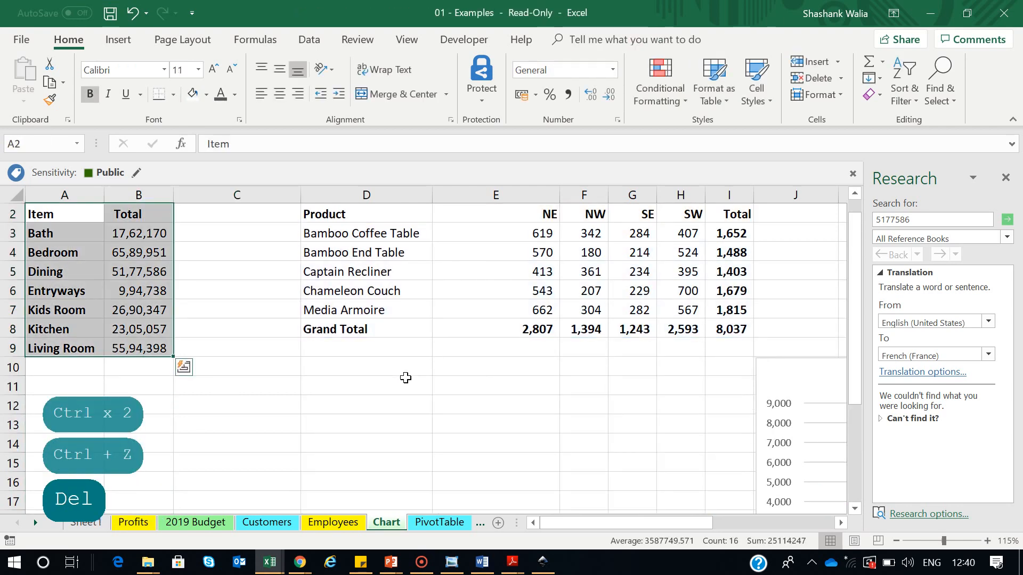
scroll(294, 408, up, 1)
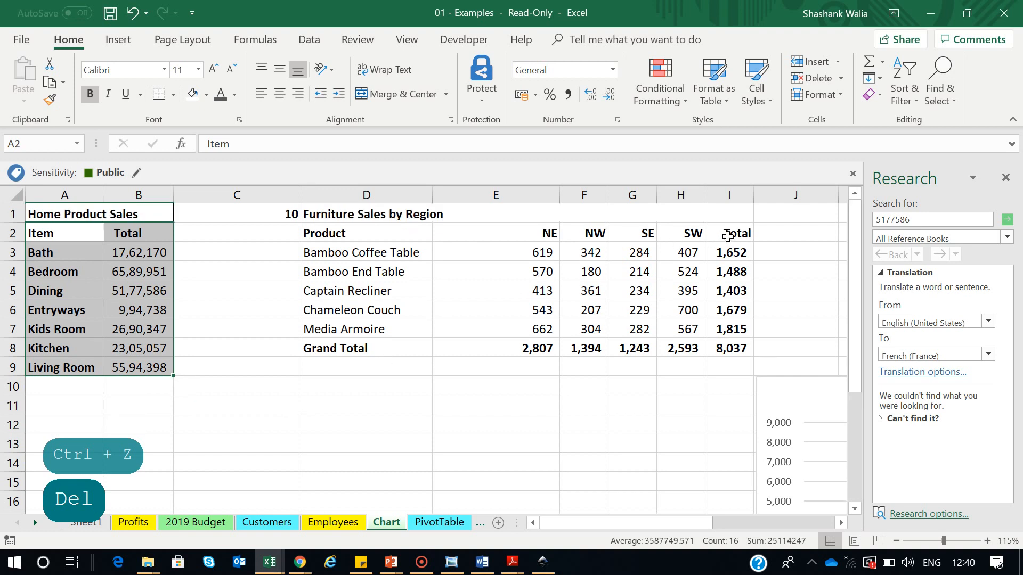
click(772, 389)
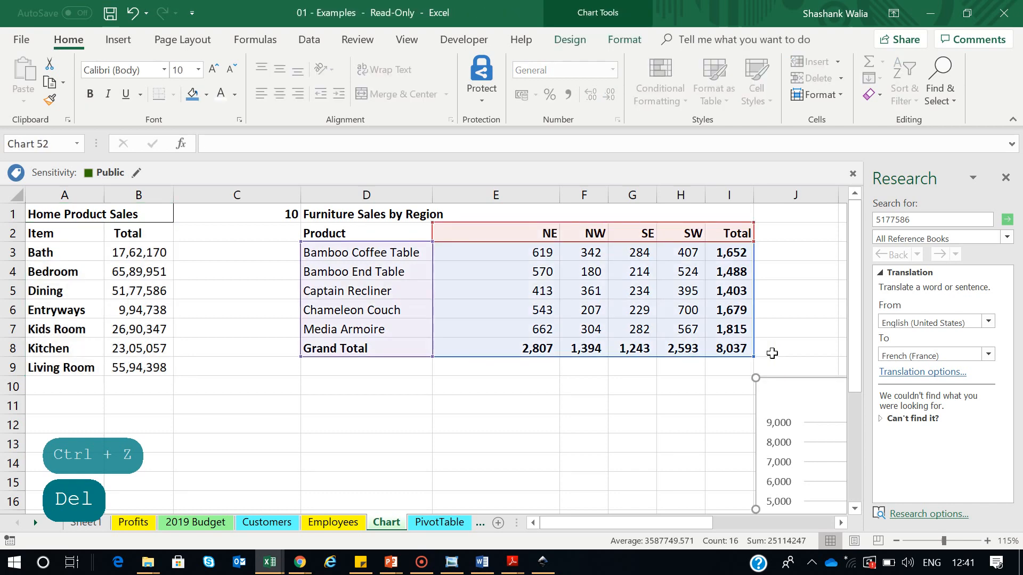
key(Delete)
Copy the furniture Total column I2:I8 and paste it as values only starting at cell J2
click(594, 526)
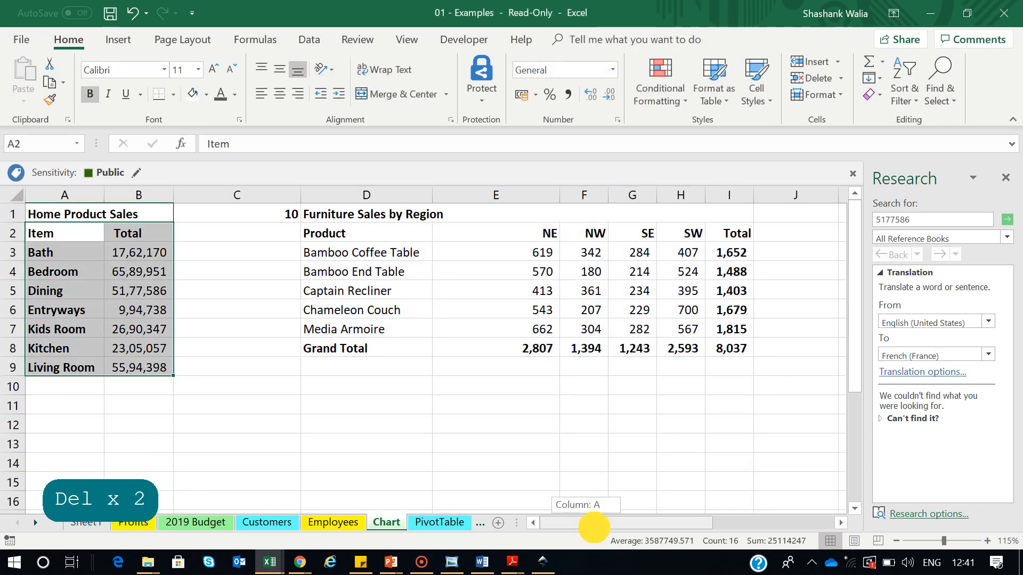
drag(594, 527, 609, 526)
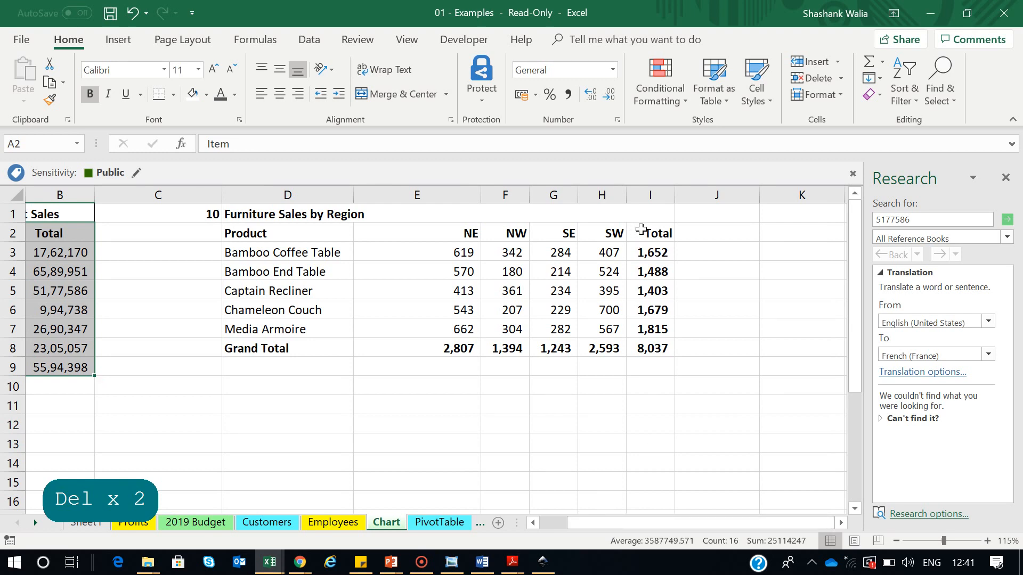
drag(648, 234, 661, 349)
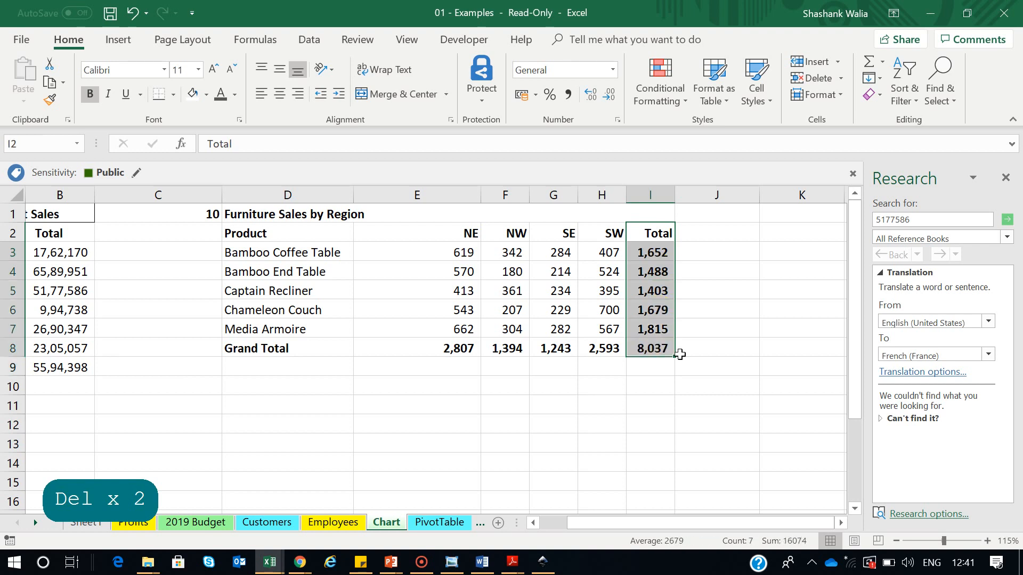
click(794, 312)
click(662, 251)
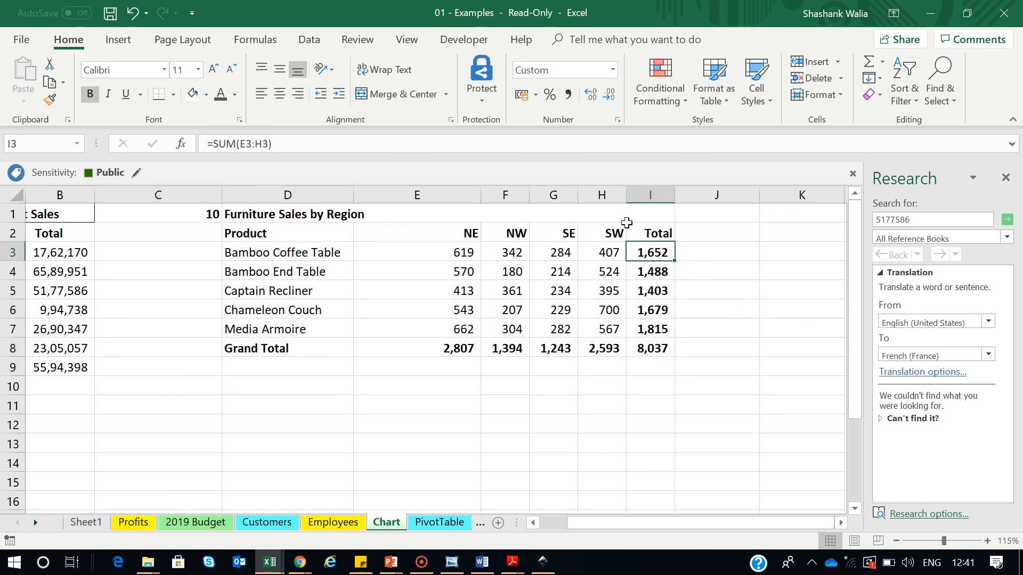
drag(648, 235, 649, 345)
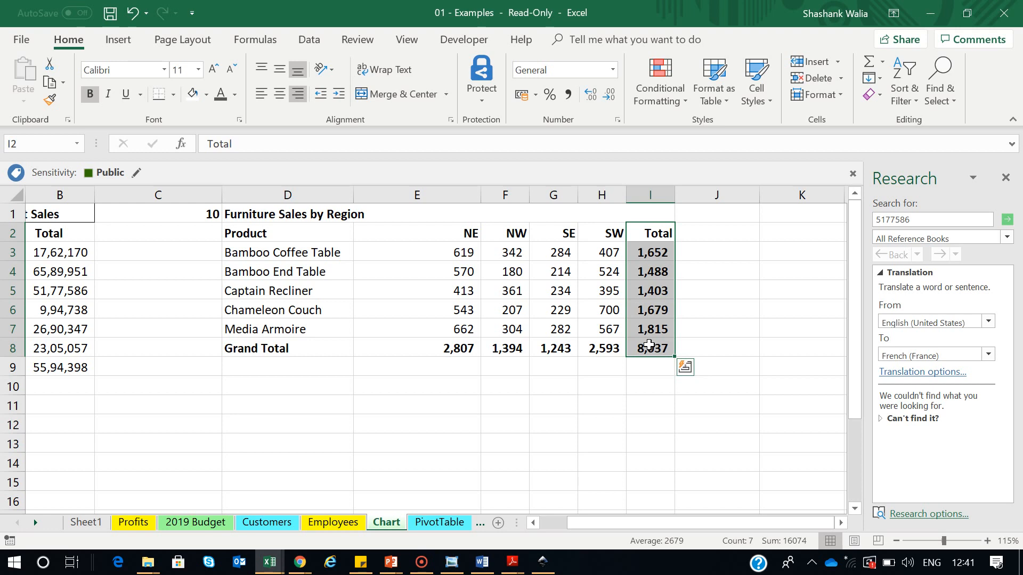
key(ctrl+c)
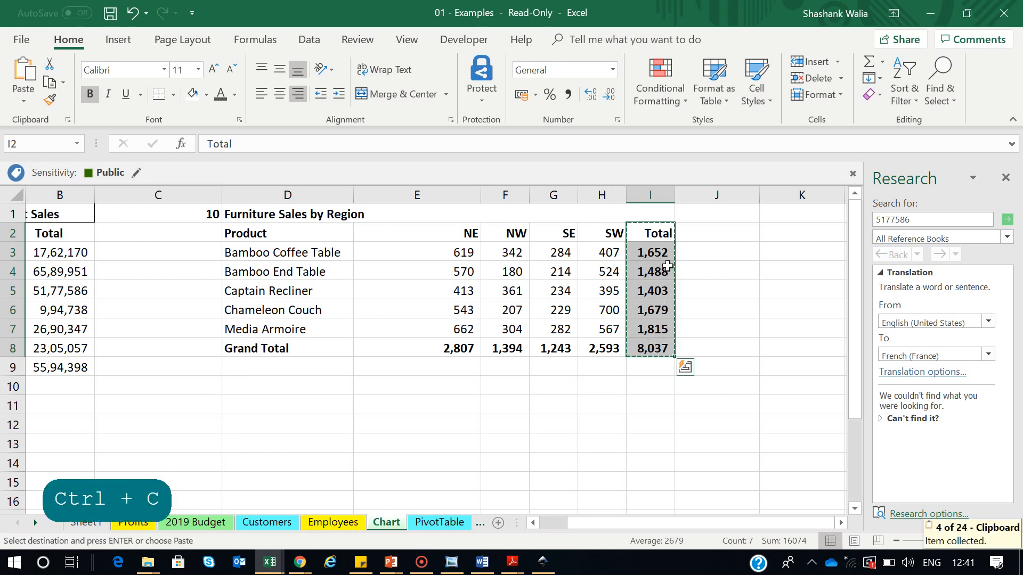
click(709, 233)
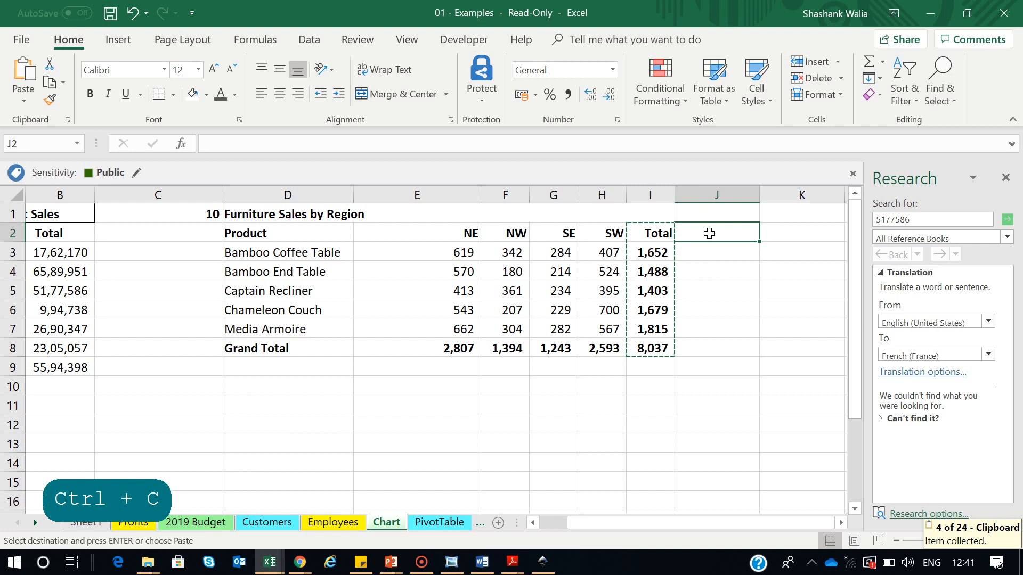
right_click(717, 228)
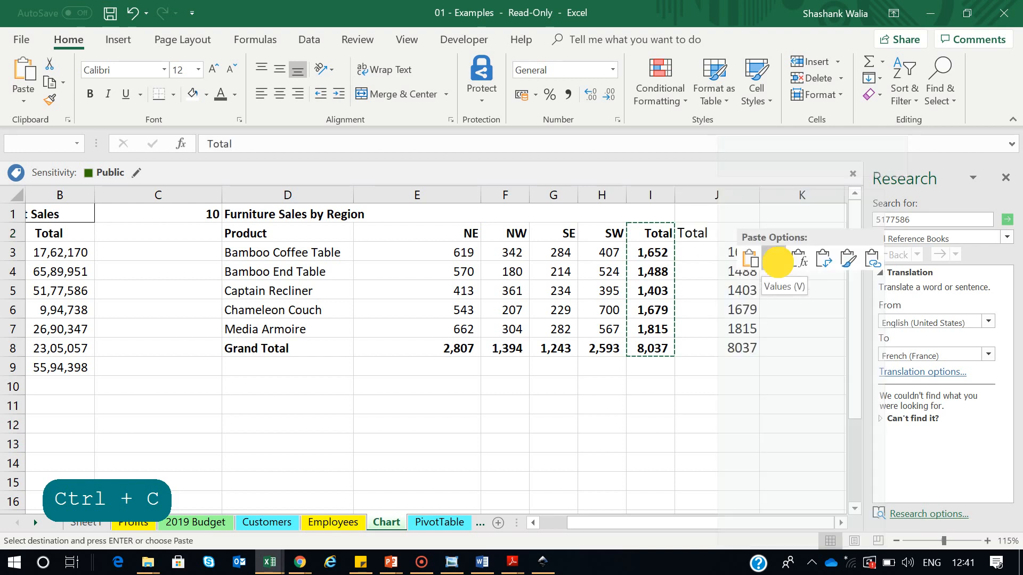
click(779, 267)
Compare the formula in I3 with the pasted contents of J3, J5 and J7, and check cell F3
click(650, 252)
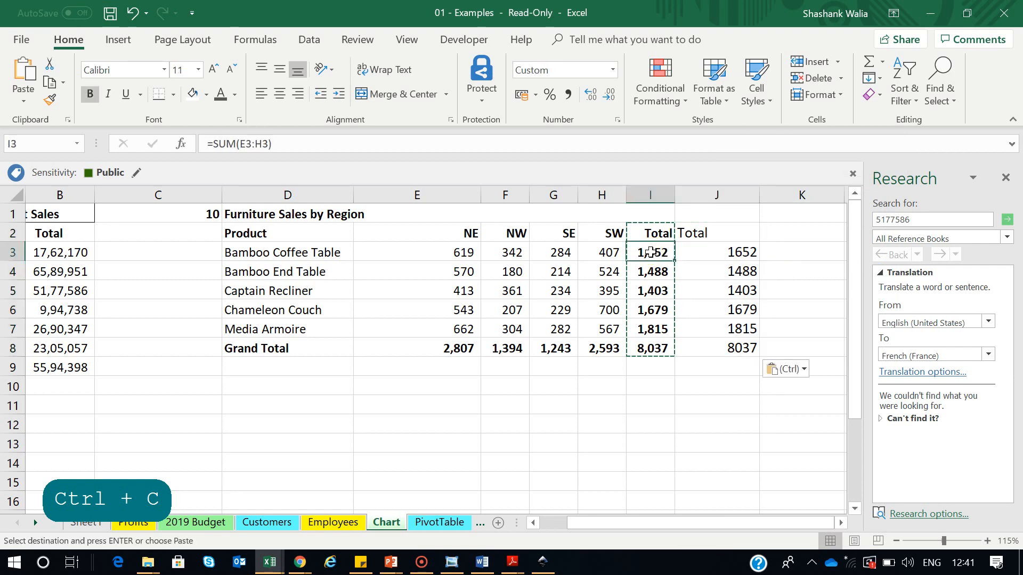
click(727, 252)
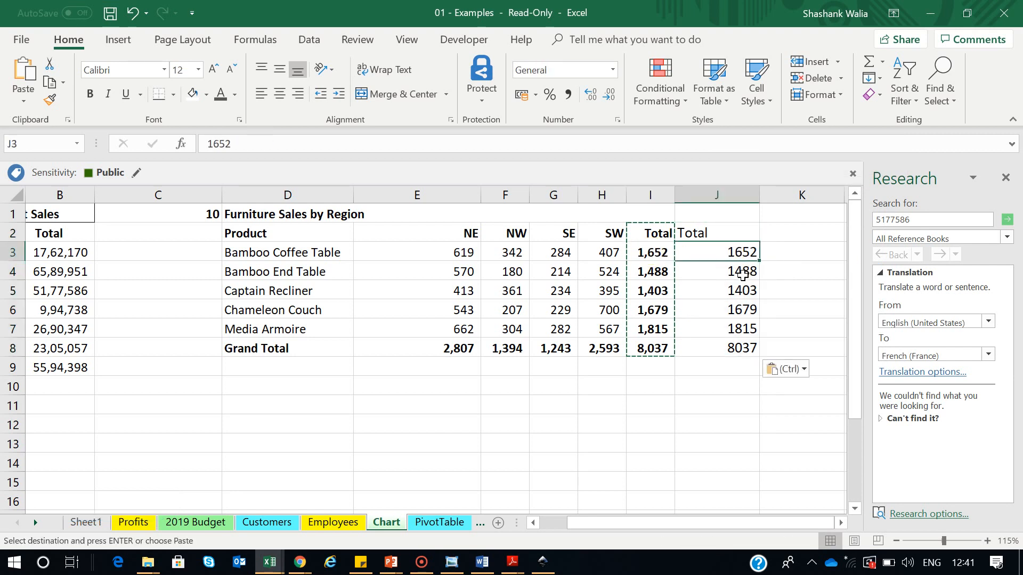
click(742, 290)
click(740, 328)
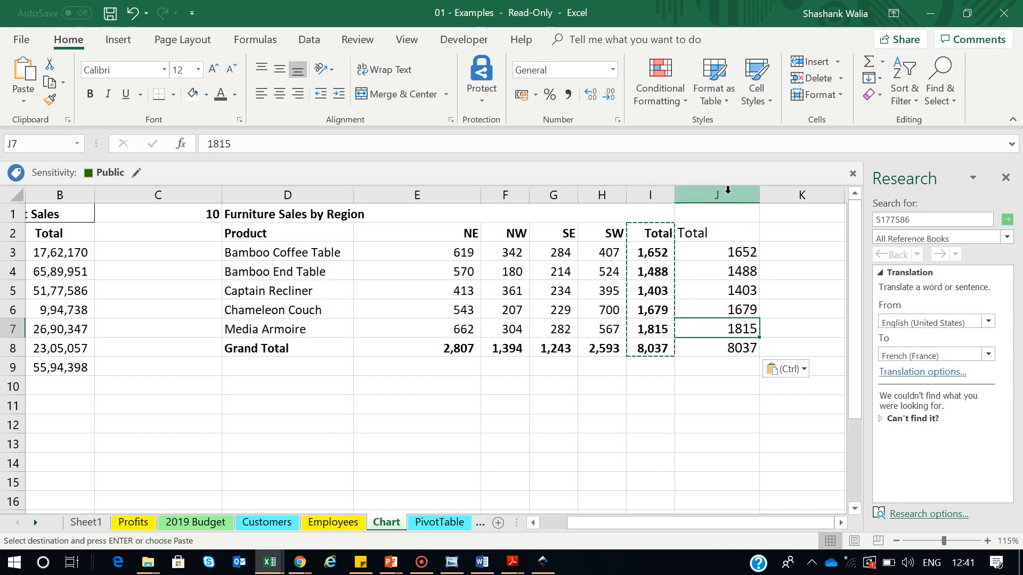
click(512, 254)
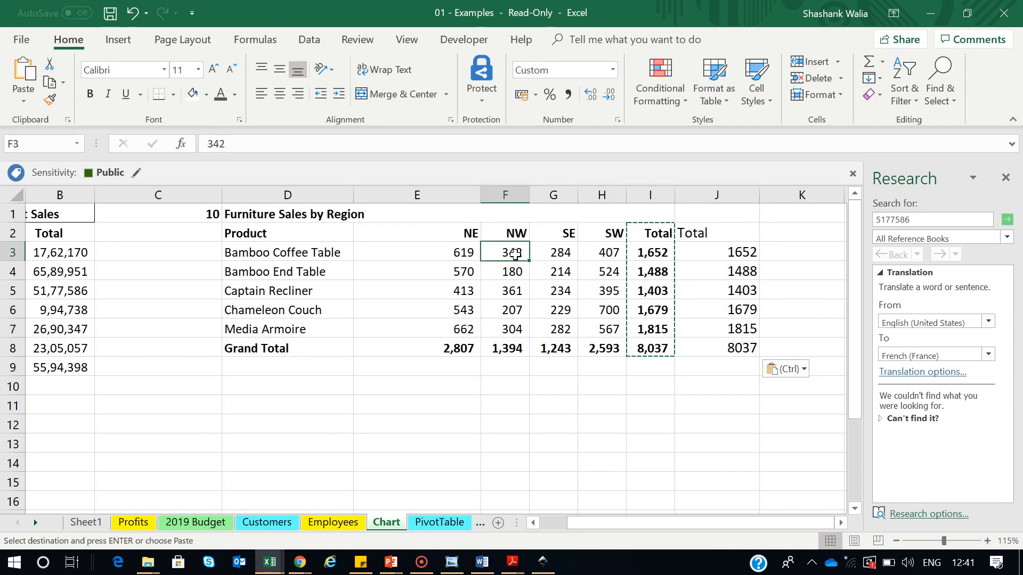
Set the NW sales value for Bamboo Coffee Table in F3 to 234
text(234)
key(Return)
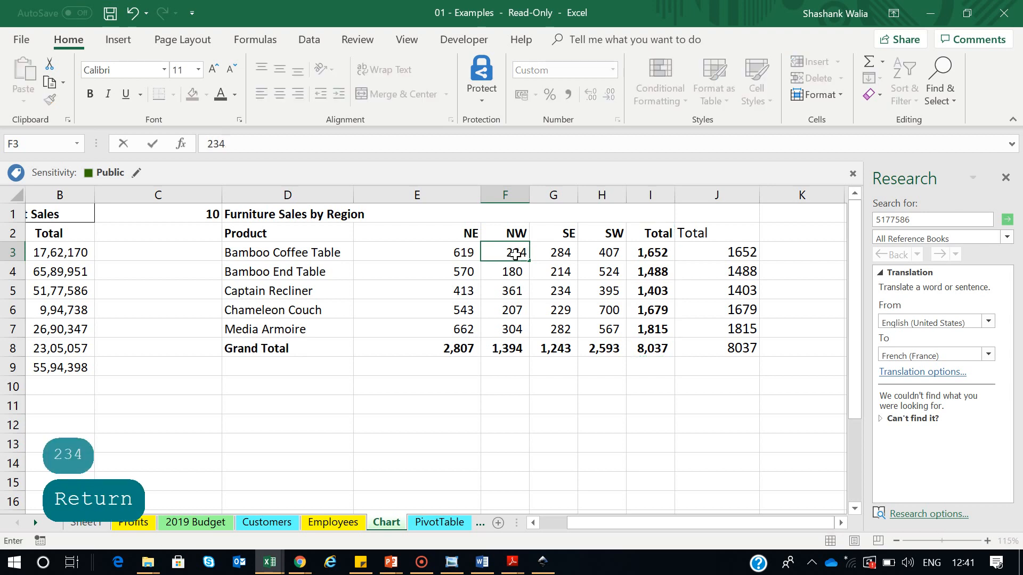
click(717, 405)
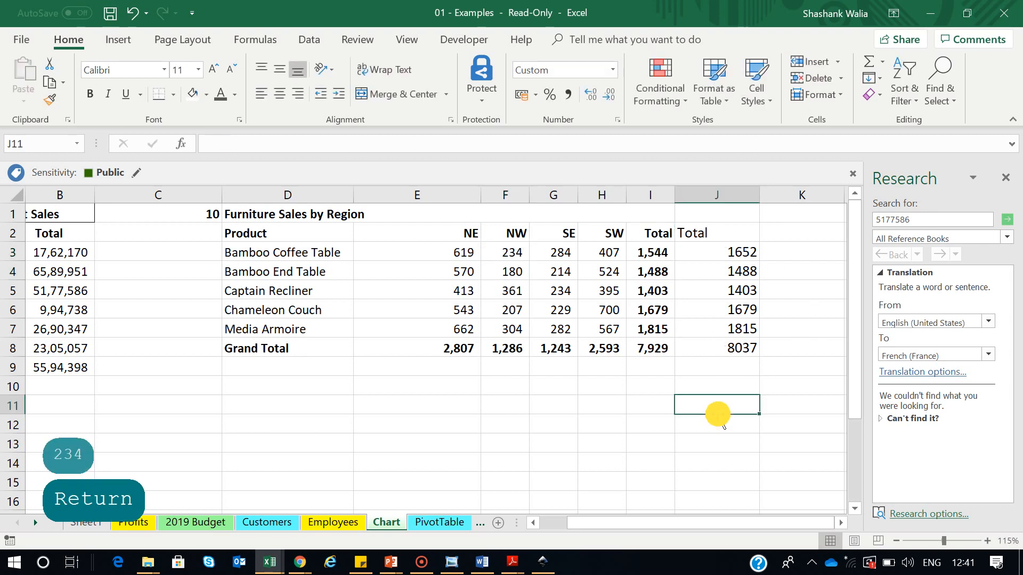
Copy the furniture Total column I2:I8 and paste it back over itself as values only
click(645, 183)
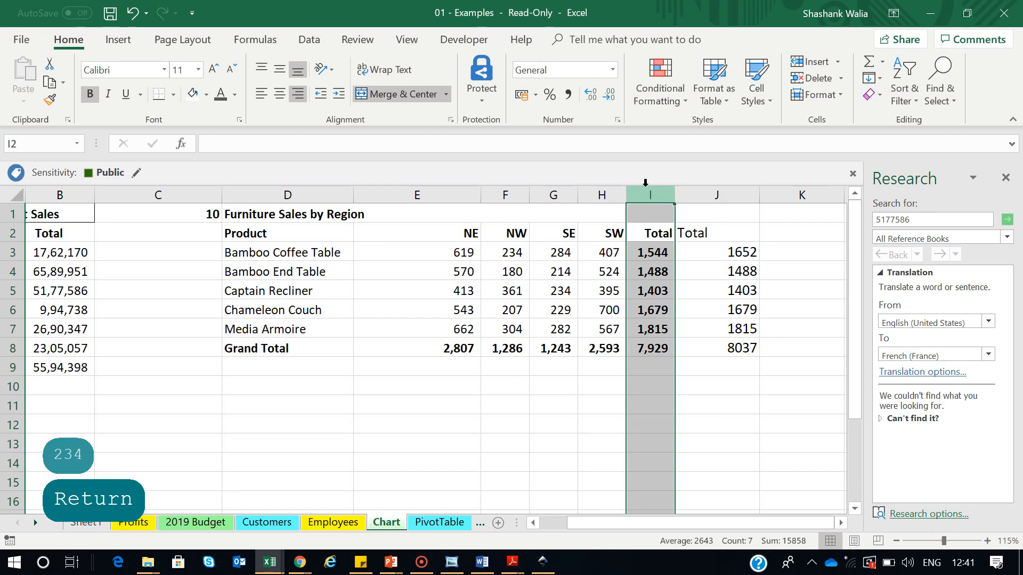
click(712, 445)
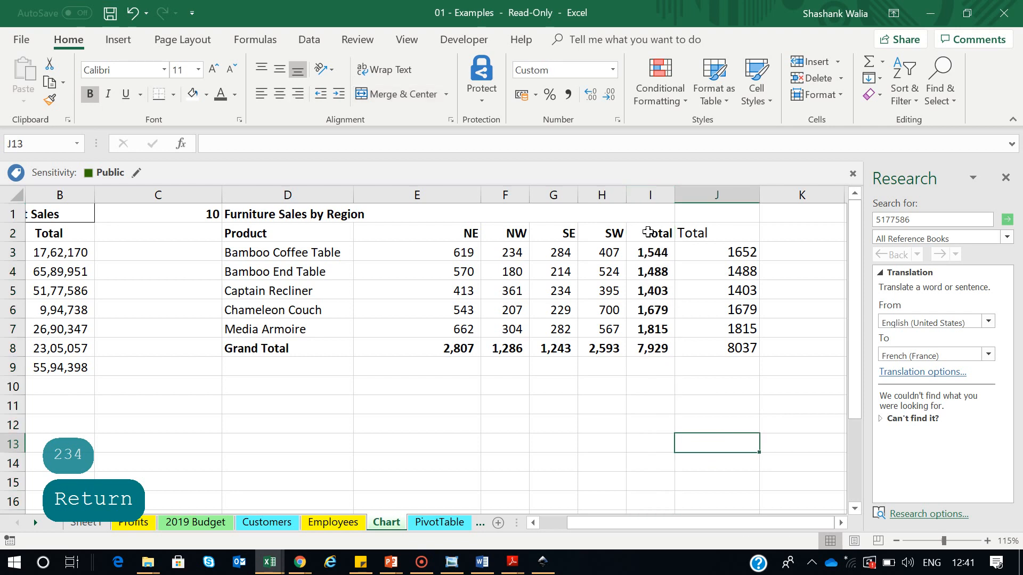
drag(650, 233, 649, 348)
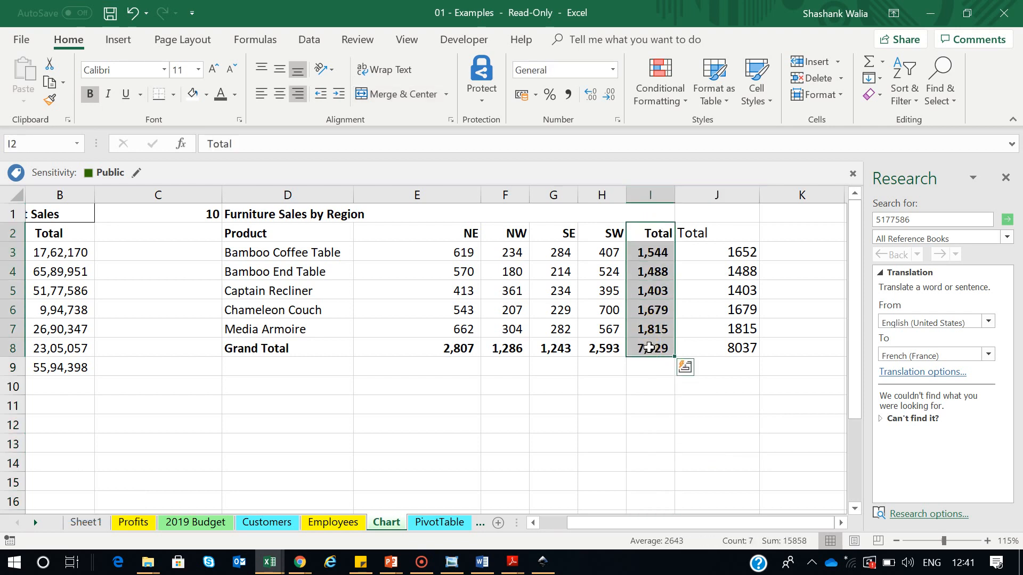
key(ctrl+c)
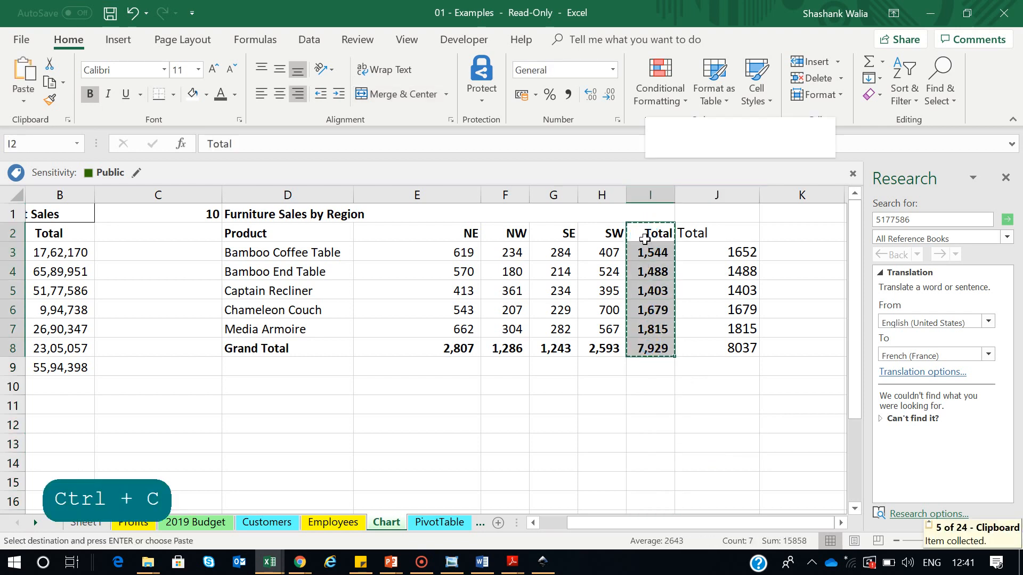
right_click(655, 238)
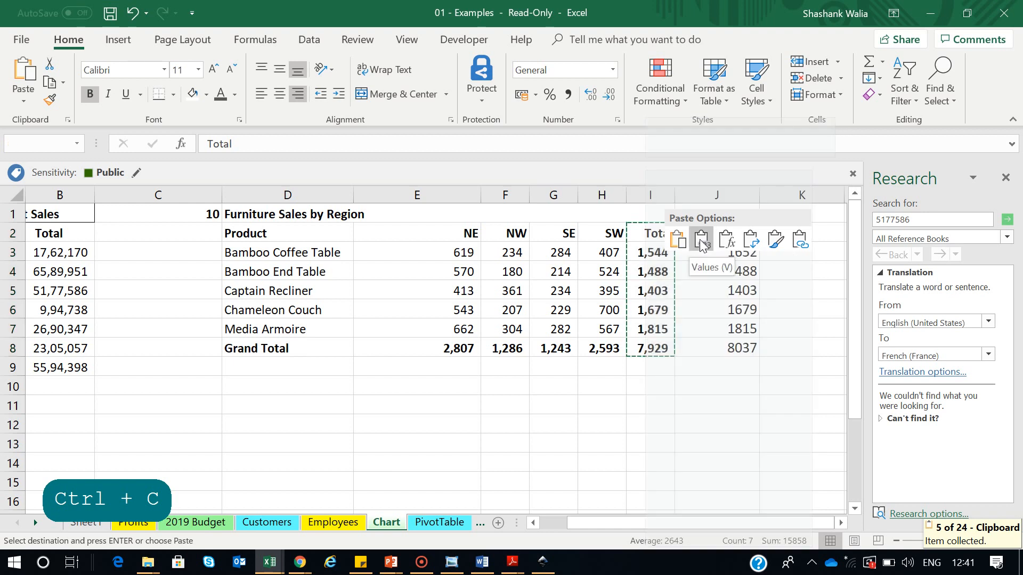
click(700, 239)
click(647, 418)
Examine the contents of the Total column cells, including I3, I4, I6 and I7, for remaining formulas
click(655, 248)
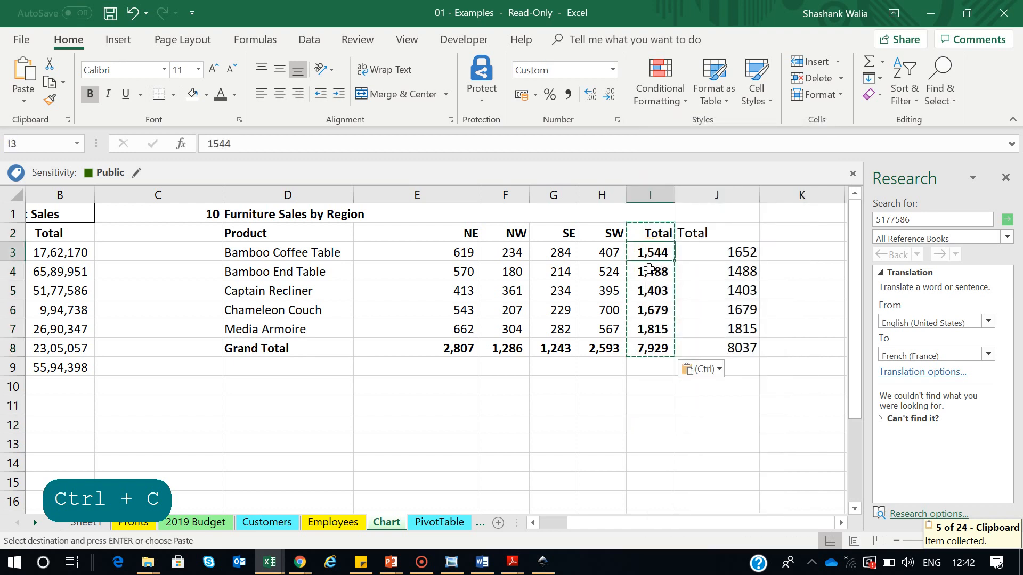
click(649, 269)
click(657, 317)
click(651, 367)
click(657, 237)
click(651, 329)
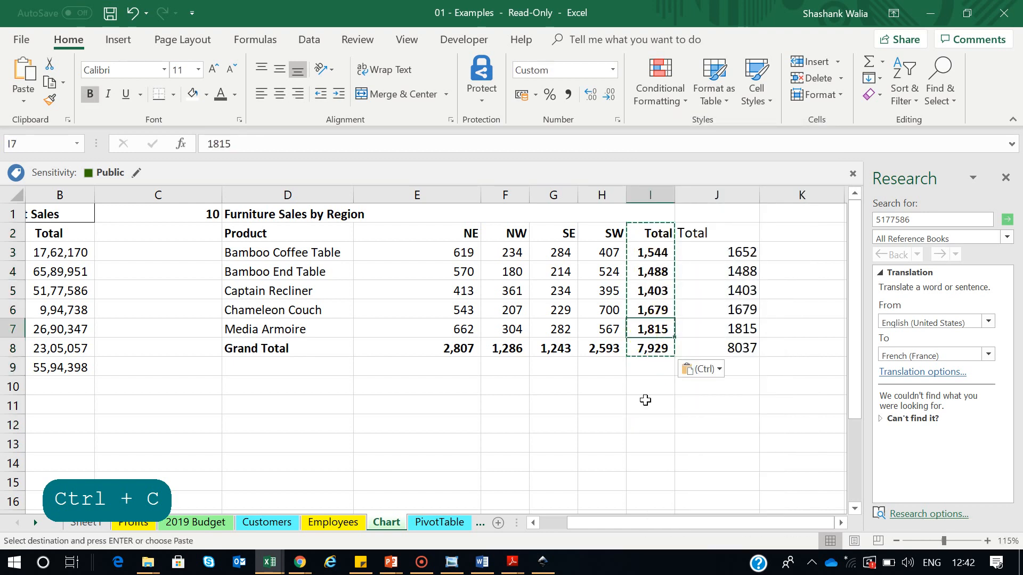
click(645, 400)
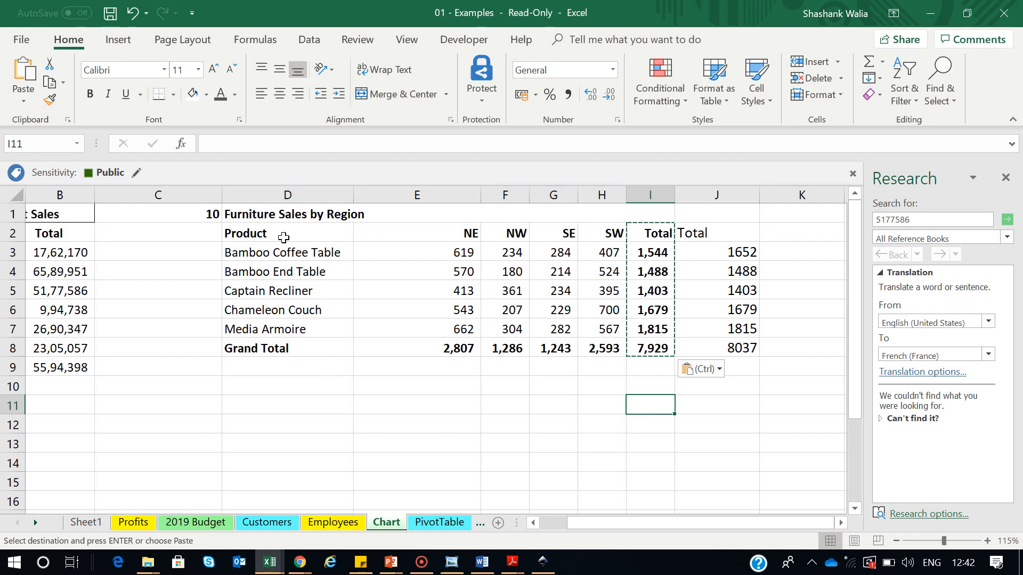
Select the furniture Product column from its header through Media Armoire, D2:D7
drag(284, 237, 285, 337)
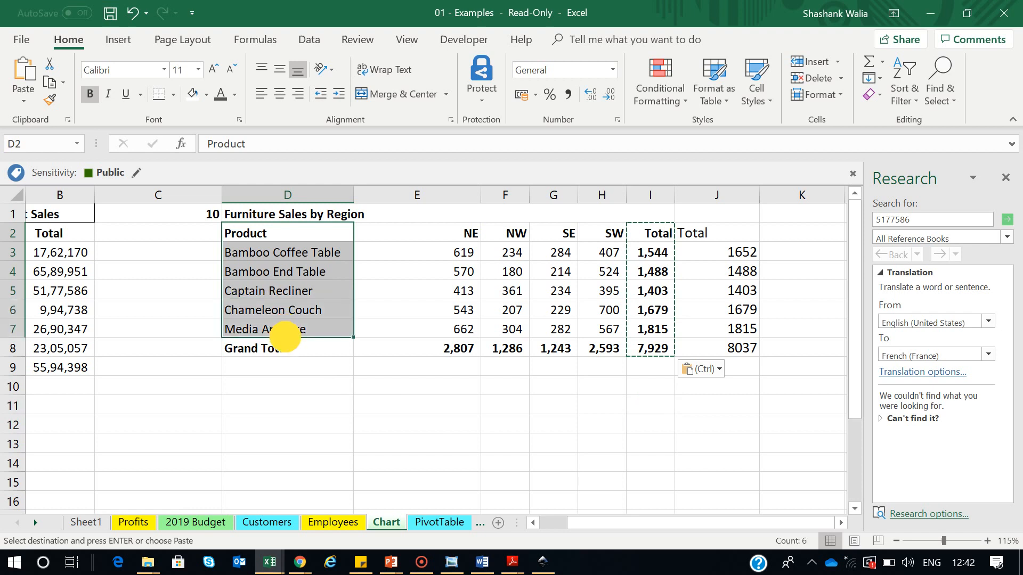